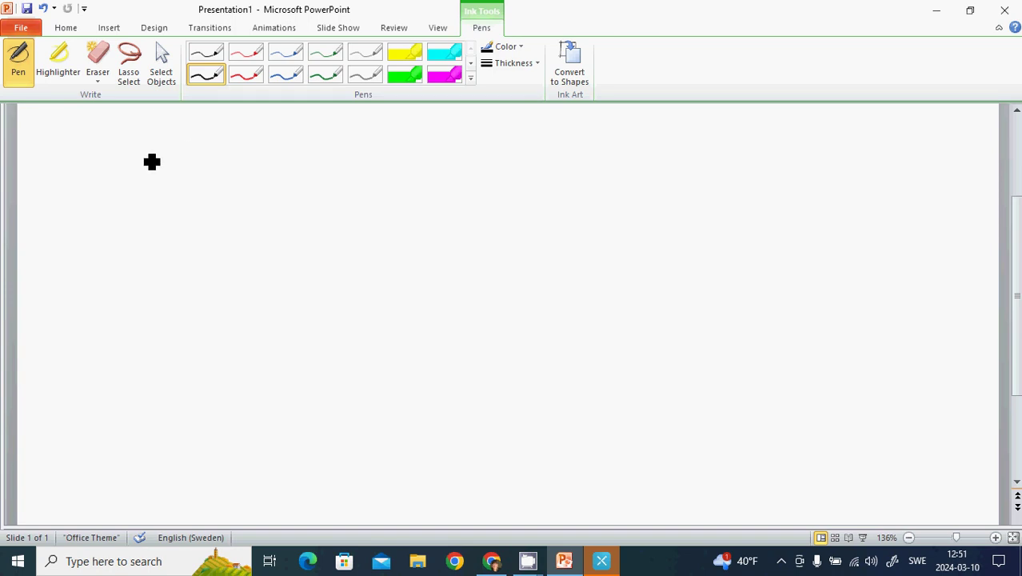
Step: Ink a sketch of Earth pulling a small mass m, with the force labelled F
mouse_move(141, 160)
left_mouse_down()
mouse_move(103, 151)
mouse_move(123, 144)
mouse_move(147, 165)
mouse_move(164, 152)
left_mouse_up()
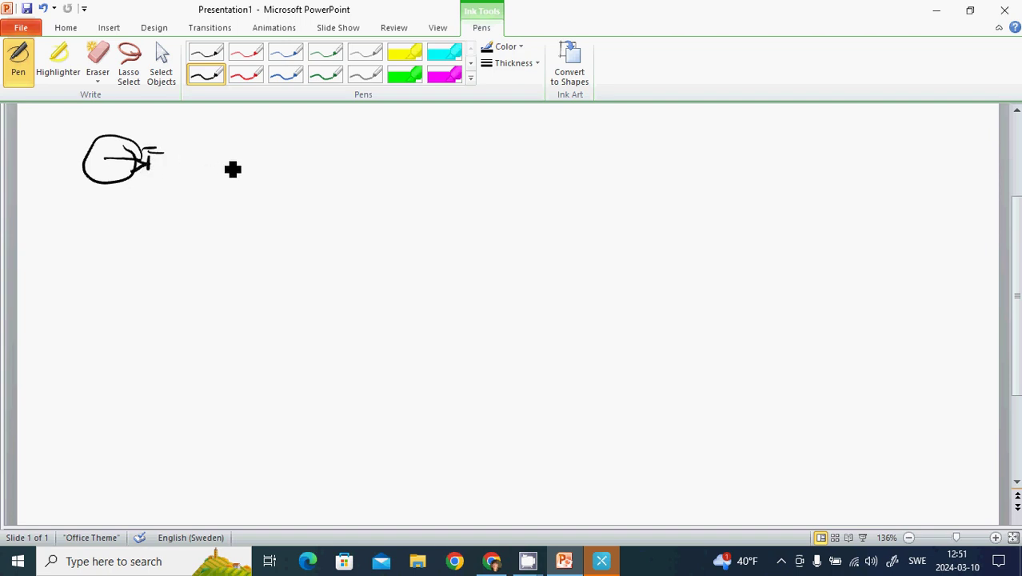
mouse_move(229, 156)
left_mouse_down()
mouse_move(234, 172)
mouse_move(230, 157)
mouse_move(259, 150)
mouse_move(185, 167)
mouse_move(203, 159)
mouse_move(190, 138)
mouse_move(191, 148)
left_mouse_up()
left_click_drag(190, 134, 204, 133)
left_click_drag(190, 140, 212, 167)
Step: Handwrite F = Km beneath the sketch, undoing the misdrawn last stroke
mouse_move(82, 204)
left_mouse_down()
mouse_move(80, 229)
mouse_move(102, 200)
left_mouse_up()
left_click_drag(81, 215, 113, 214)
mouse_move(100, 224)
left_mouse_down()
mouse_move(175, 222)
mouse_move(167, 213)
mouse_move(174, 223)
left_mouse_up()
key("ctrl+z")
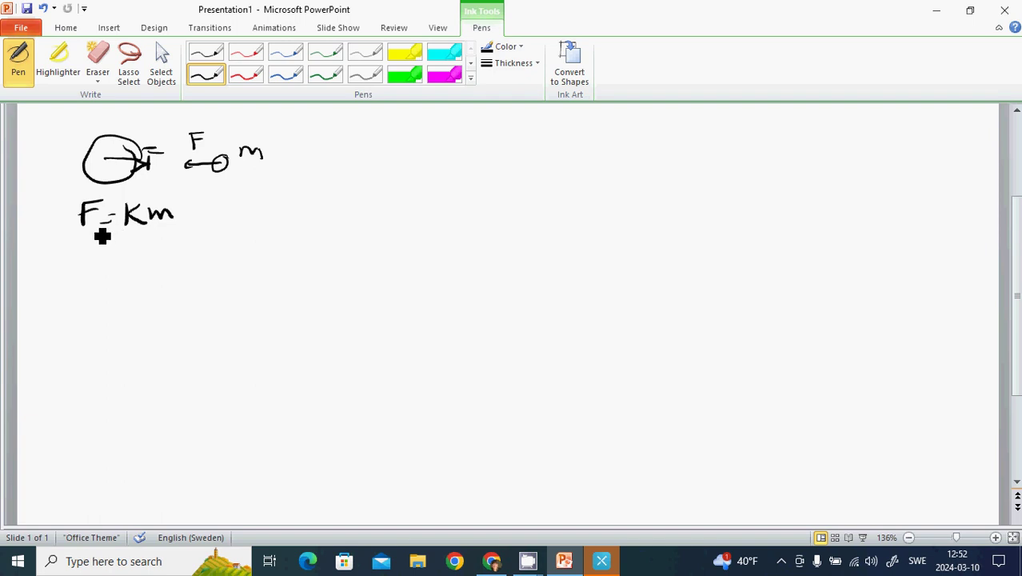
Step: Draw two circles for masses m1 and m2, labelling them and the distance r
mouse_move(91, 257)
left_mouse_down()
mouse_move(71, 286)
mouse_move(101, 276)
left_mouse_up()
mouse_move(189, 263)
left_mouse_down()
mouse_move(196, 271)
mouse_move(183, 258)
left_mouse_up()
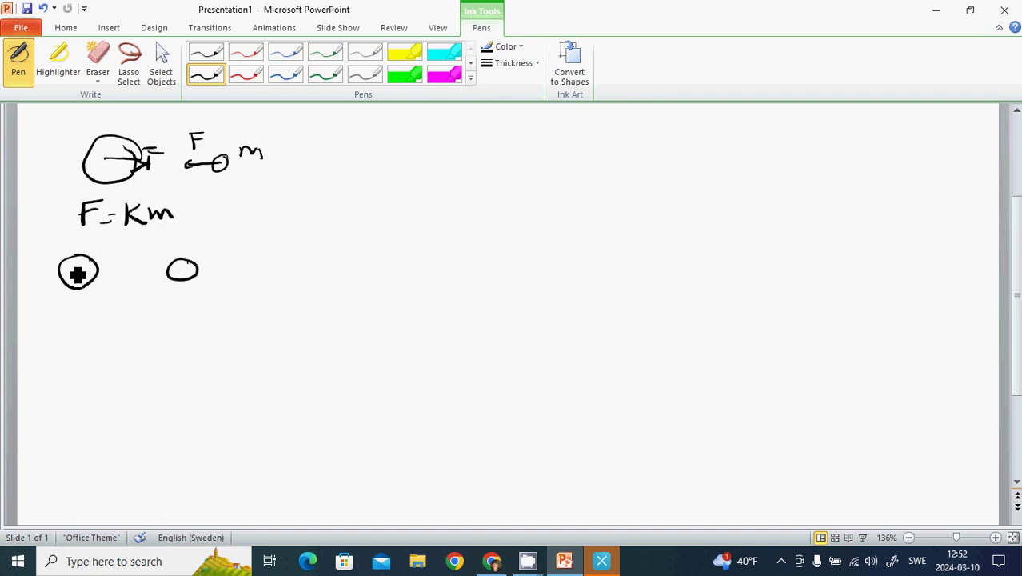
mouse_move(69, 262)
left_mouse_down()
mouse_move(70, 273)
mouse_move(92, 271)
left_mouse_up()
mouse_move(169, 272)
left_mouse_down()
mouse_move(197, 276)
mouse_move(100, 269)
mouse_move(129, 275)
mouse_move(140, 257)
mouse_move(180, 303)
mouse_move(75, 290)
mouse_move(130, 288)
mouse_move(77, 305)
mouse_move(58, 352)
left_mouse_up()
Step: Write F = C m1m2/r² and begin a numeric constant 6.37 after it
left_click_drag(58, 328, 96, 340)
mouse_move(88, 345)
left_mouse_down()
mouse_move(122, 352)
mouse_move(134, 336)
mouse_move(201, 333)
left_mouse_up()
mouse_move(138, 350)
left_mouse_down()
mouse_move(195, 348)
mouse_move(164, 369)
mouse_move(185, 366)
left_mouse_up()
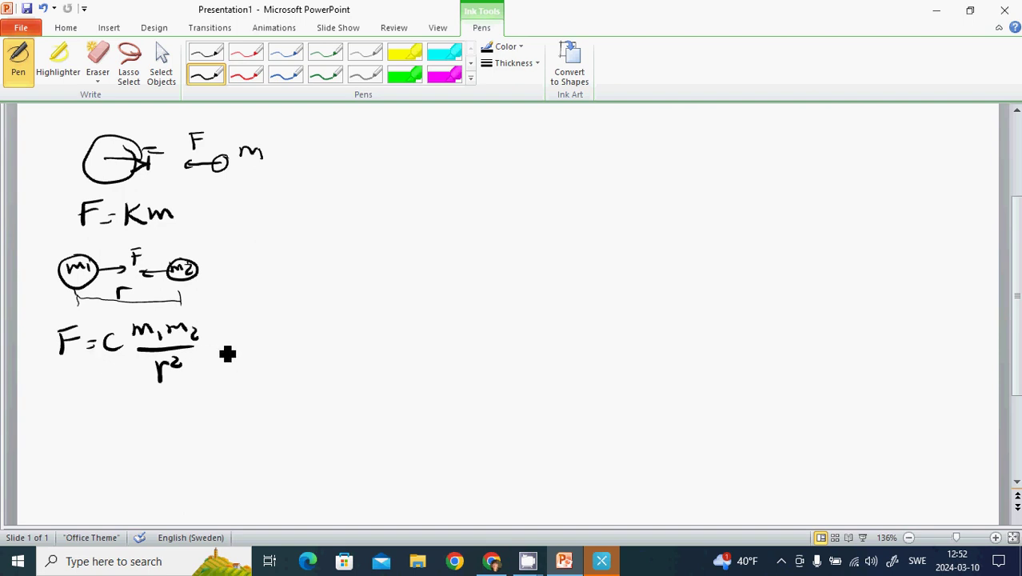
left_click_drag(203, 342, 213, 342)
mouse_move(203, 347)
left_mouse_down()
mouse_move(293, 358)
mouse_move(300, 332)
left_mouse_up()
left_click(242, 347)
left_click(285, 346)
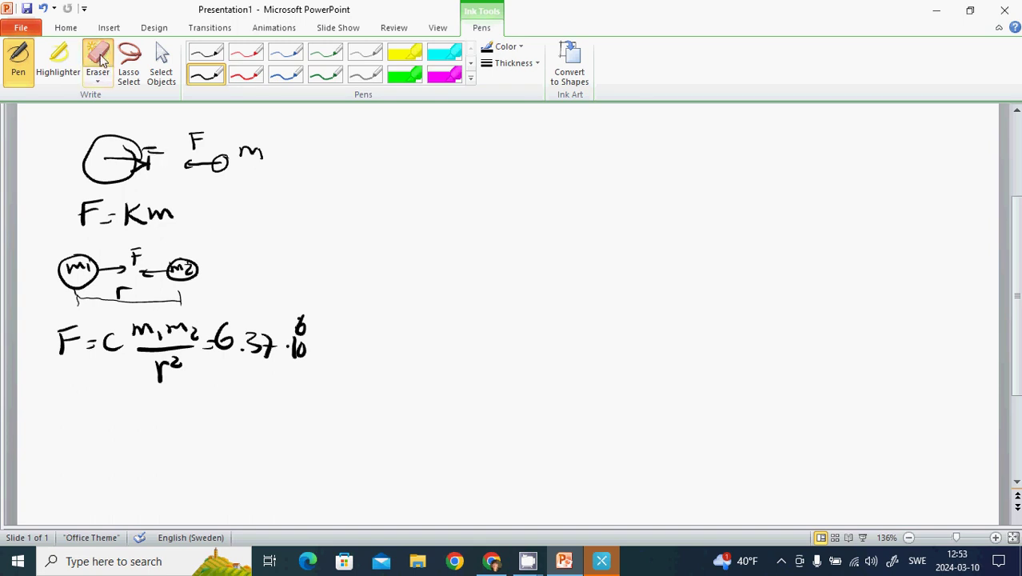
Step: Erase the mistaken 6.37 value with the Eraser and return to the Pen
left_click(100, 60)
mouse_move(240, 335)
left_mouse_down()
mouse_move(246, 352)
mouse_move(299, 349)
mouse_move(298, 317)
left_mouse_up()
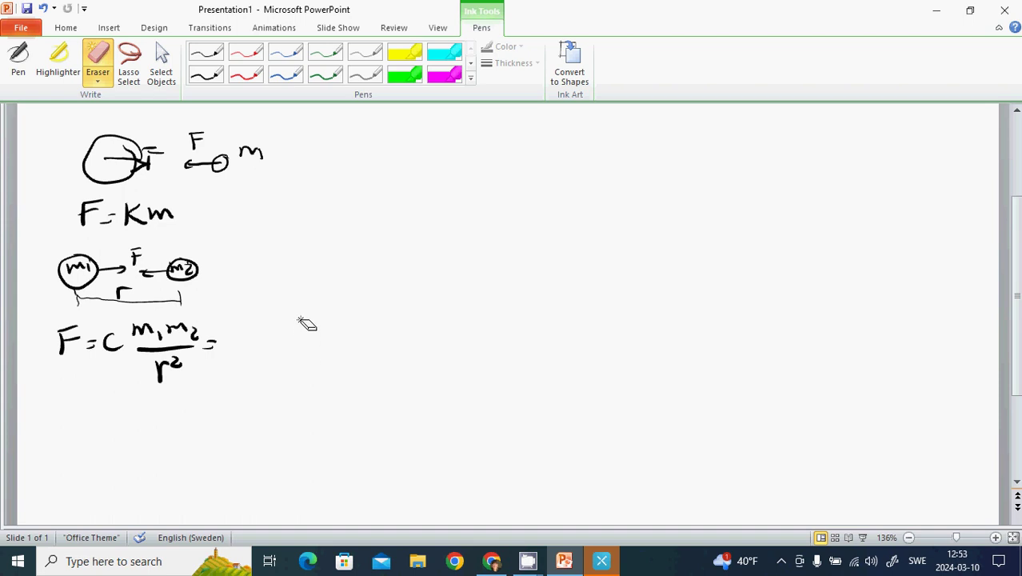
left_click(19, 64)
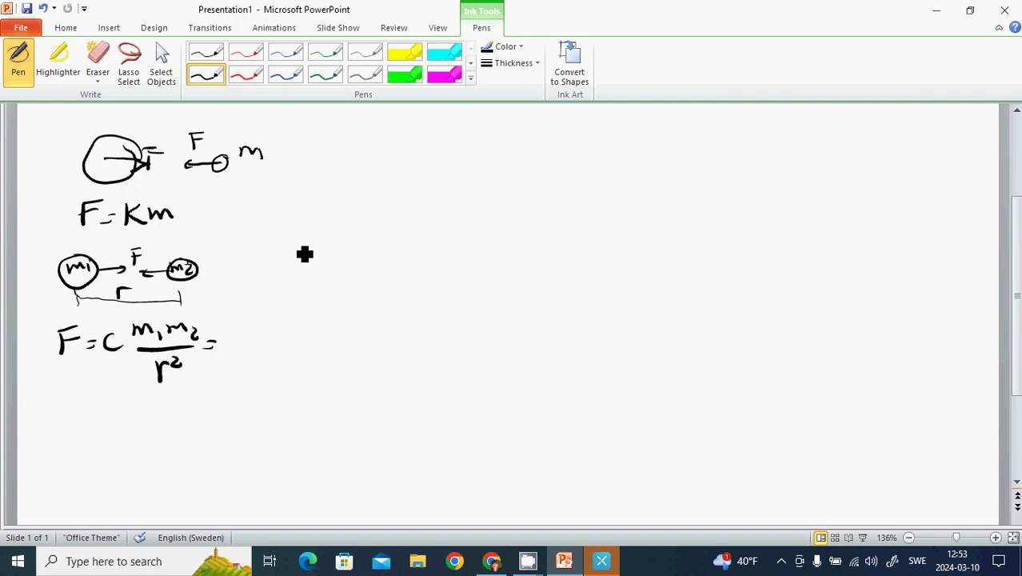
Step: Write = 6.67·10⁻¹¹ · m1m2/r² in its place
mouse_move(238, 323)
left_mouse_down()
mouse_move(226, 343)
mouse_move(262, 360)
mouse_move(255, 344)
mouse_move(292, 352)
left_mouse_up()
left_click(247, 346)
left_click_drag(303, 335, 307, 351)
left_click_drag(298, 320, 305, 320)
mouse_move(311, 319)
left_mouse_down()
mouse_move(311, 329)
mouse_move(374, 335)
left_mouse_up()
left_click(346, 324)
left_click_drag(384, 334, 415, 334)
left_click_drag(333, 350, 417, 347)
left_click_drag(353, 383, 361, 365)
left_click_drag(364, 360, 374, 367)
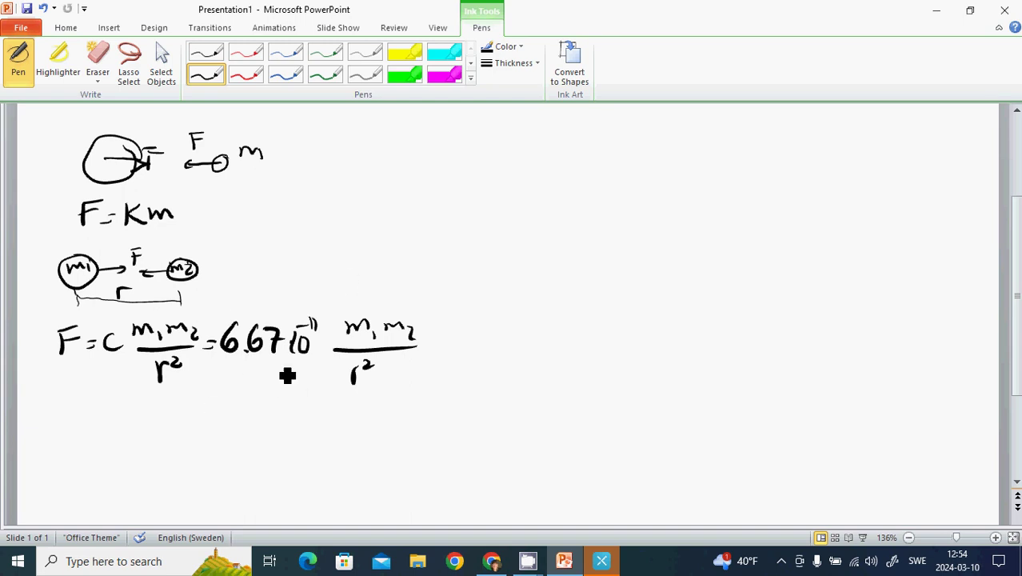
Step: Write the given gravity value 9.81 N/kg under the law
mouse_move(83, 416)
left_mouse_down()
mouse_move(74, 439)
mouse_move(102, 417)
mouse_move(123, 436)
mouse_move(150, 411)
mouse_move(162, 436)
mouse_move(178, 436)
left_mouse_up()
left_click(91, 434)
mouse_move(179, 406)
left_mouse_down()
mouse_move(184, 438)
mouse_move(154, 457)
left_mouse_up()
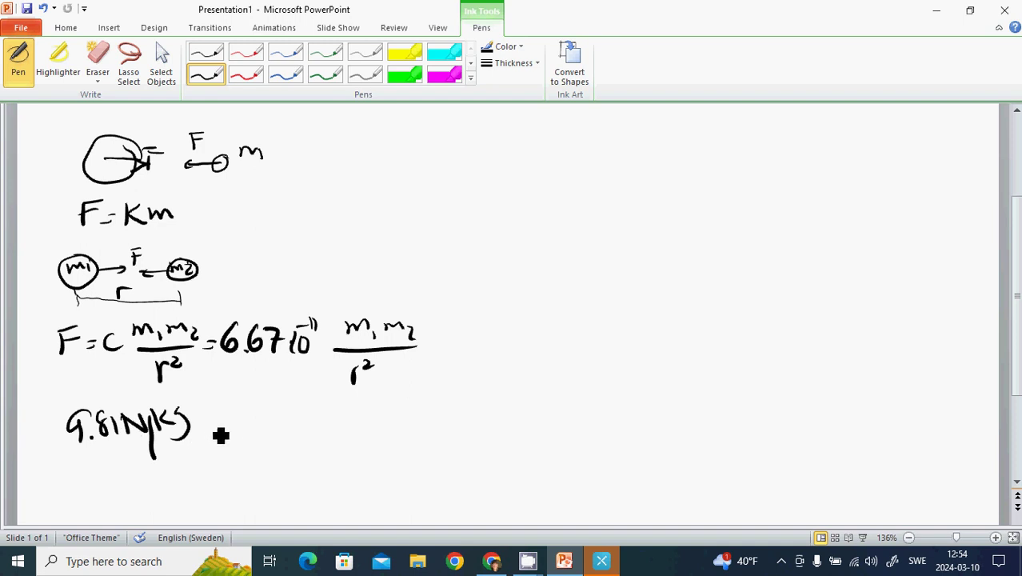
Step: Add r = 6370 km and M = ?, then write Km = C mM/r² at top right
mouse_move(225, 432)
left_mouse_down()
mouse_move(233, 411)
mouse_move(251, 423)
mouse_move(279, 417)
mouse_move(271, 429)
mouse_move(294, 429)
mouse_move(302, 414)
mouse_move(309, 431)
mouse_move(344, 427)
left_mouse_up()
key("ctrl+z")
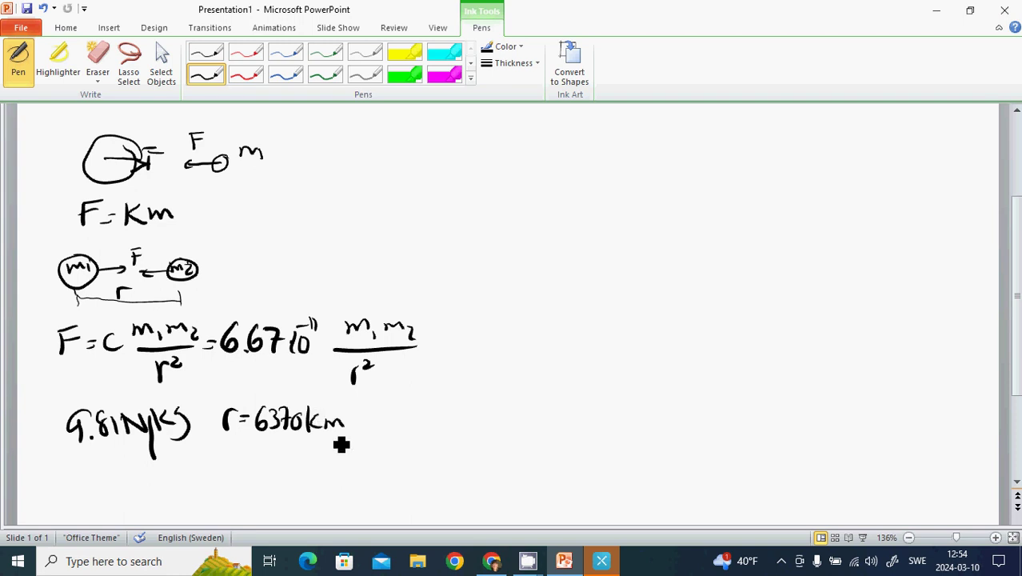
left_click_drag(368, 435, 410, 426)
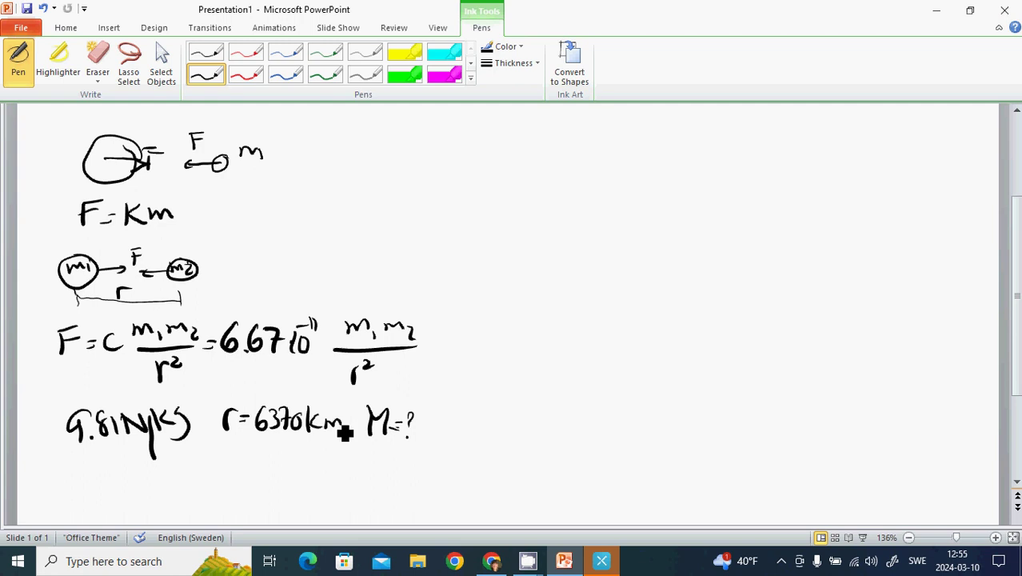
mouse_move(372, 136)
left_mouse_down()
mouse_move(373, 173)
mouse_move(444, 174)
left_mouse_up()
mouse_move(480, 158)
left_mouse_down()
mouse_move(481, 178)
mouse_move(536, 154)
mouse_move(549, 171)
mouse_move(573, 170)
mouse_move(498, 176)
mouse_move(558, 204)
left_mouse_up()
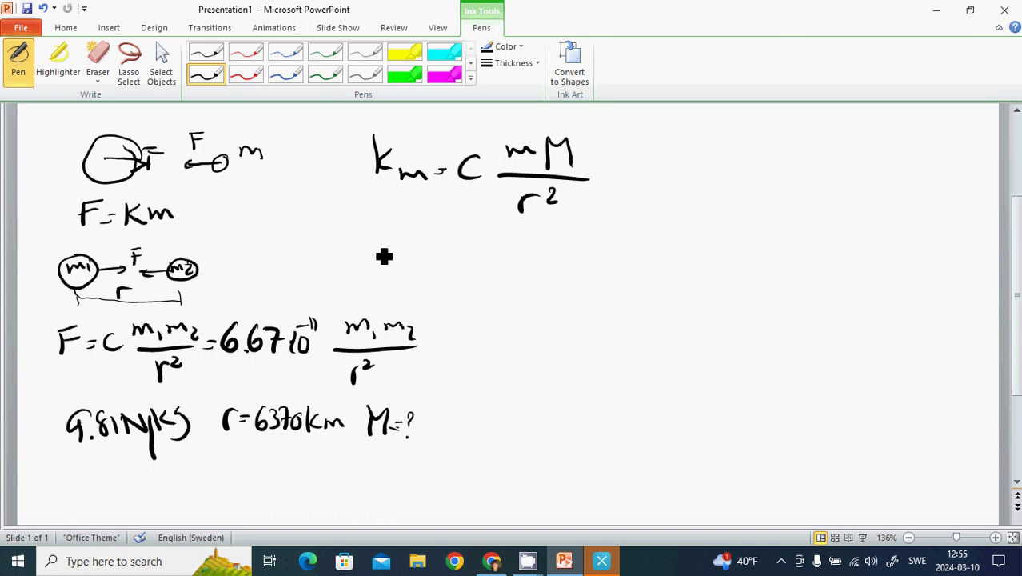
Step: Write M = Kr²/C, labelling the 9.81 N/kg value as K
mouse_move(367, 266)
left_mouse_down()
mouse_move(377, 246)
mouse_move(385, 265)
mouse_move(406, 251)
left_mouse_up()
left_click_drag(396, 258, 406, 257)
mouse_move(446, 232)
left_mouse_down()
mouse_move(447, 249)
mouse_move(506, 235)
left_mouse_up()
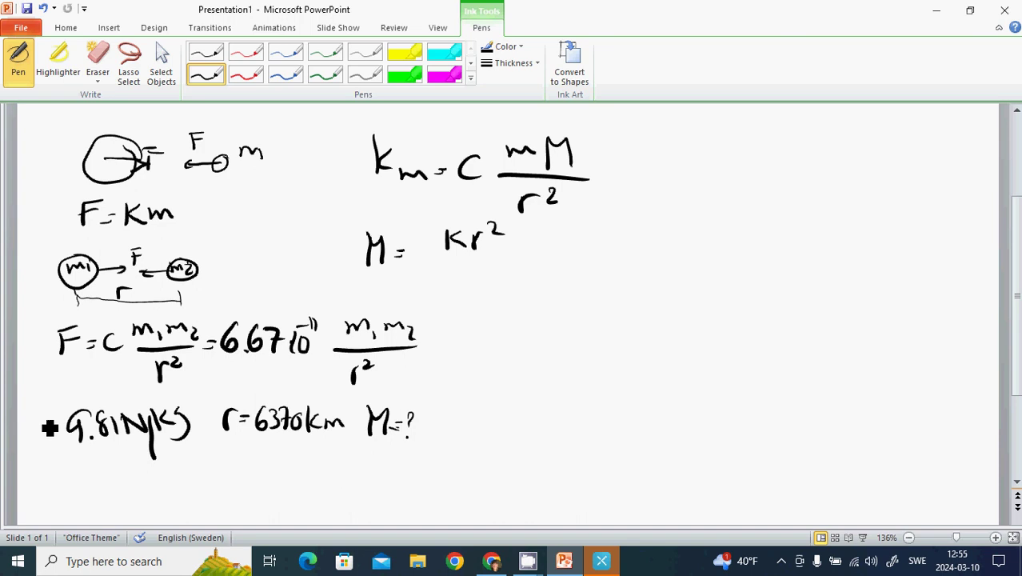
mouse_move(44, 411)
left_mouse_down()
mouse_move(46, 434)
mouse_move(72, 424)
left_mouse_up()
mouse_move(528, 261)
left_mouse_down()
mouse_move(434, 262)
mouse_move(486, 293)
left_mouse_up()
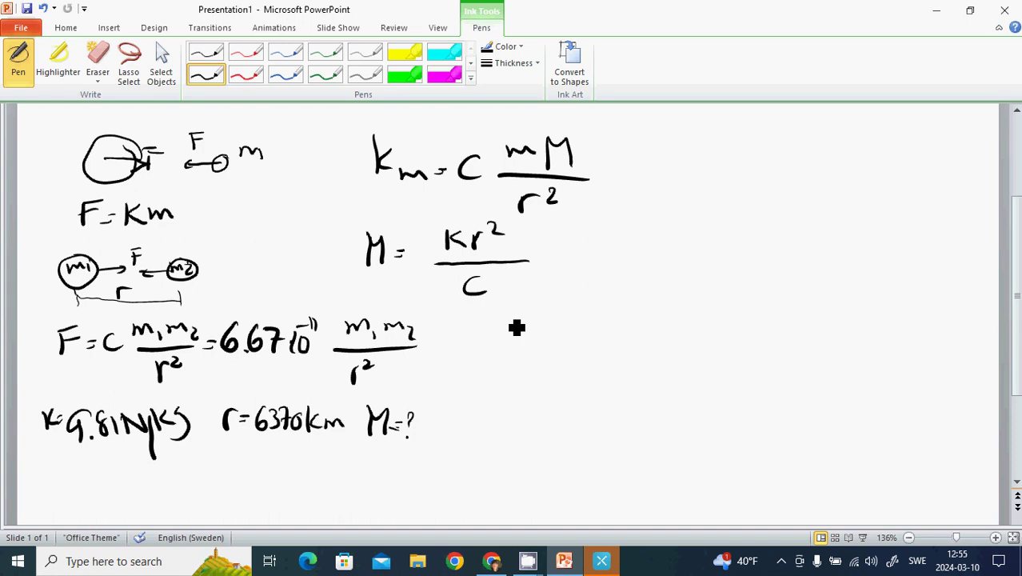
left_click_drag(540, 257, 554, 257)
left_click_drag(540, 264, 553, 265)
Step: Substitute values: 9.81·(6370·10³)² over 6.67·10⁻¹¹
mouse_move(590, 228)
left_mouse_down()
mouse_move(604, 253)
mouse_move(620, 256)
mouse_move(651, 256)
mouse_move(640, 247)
mouse_move(698, 264)
mouse_move(730, 256)
mouse_move(744, 235)
mouse_move(755, 245)
left_mouse_up()
left_click_drag(659, 231, 652, 272)
left_click_drag(748, 232, 707, 277)
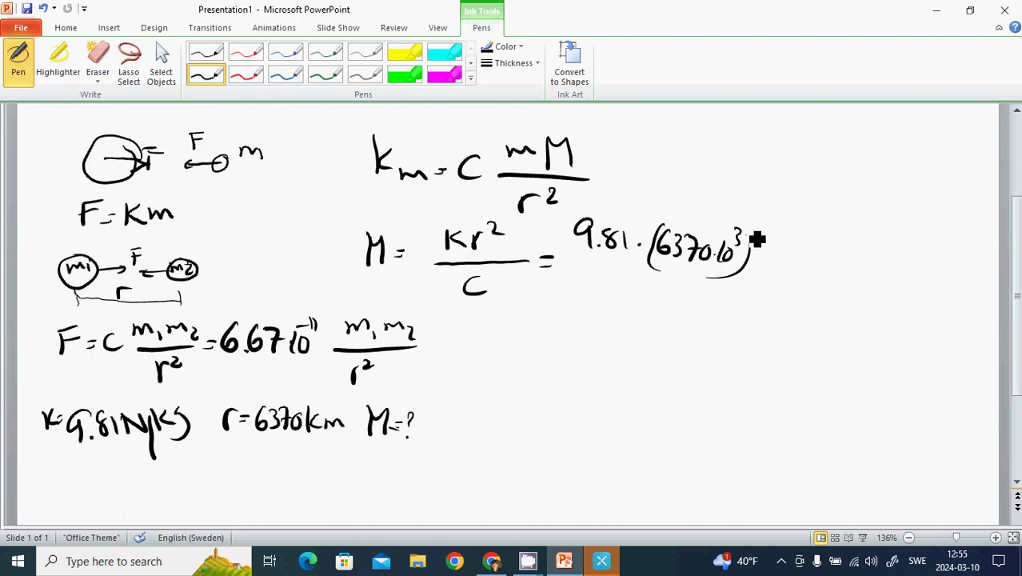
left_click_drag(751, 231, 761, 236)
mouse_move(750, 291)
left_mouse_down()
mouse_move(594, 276)
mouse_move(632, 320)
mouse_move(693, 320)
left_mouse_up()
left_click(644, 317)
mouse_move(704, 305)
left_mouse_down()
mouse_move(714, 318)
mouse_move(704, 305)
left_mouse_up()
left_click_drag(715, 298, 725, 304)
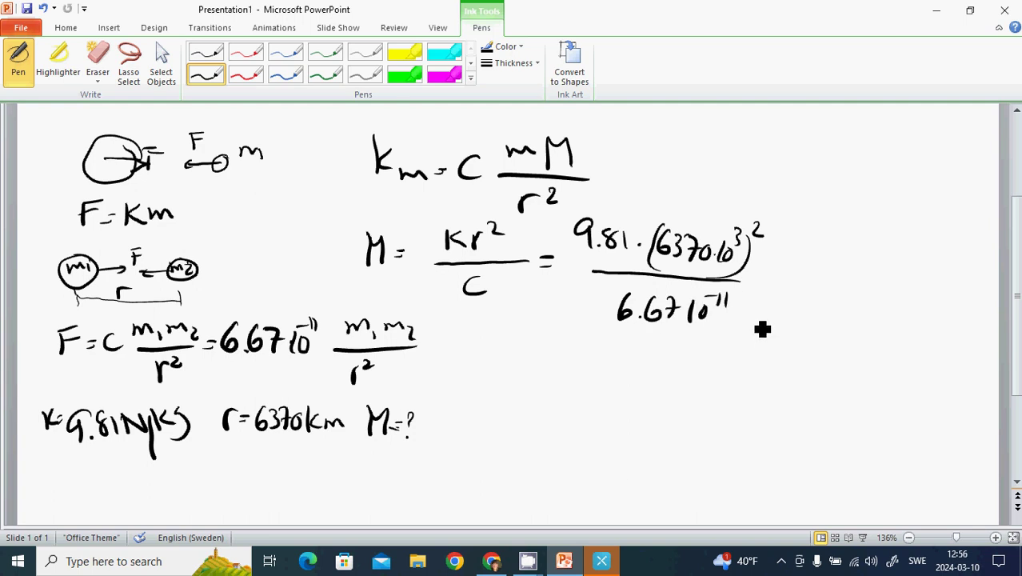
Step: Finish with the result ≈ 6·10²⁴ kg
mouse_move(748, 288)
left_mouse_down()
mouse_move(766, 284)
mouse_move(770, 297)
mouse_move(789, 293)
mouse_move(802, 306)
mouse_move(817, 292)
left_mouse_up()
left_click(796, 299)
mouse_move(821, 280)
left_mouse_down()
mouse_move(843, 290)
mouse_move(839, 310)
left_mouse_up()
left_click_drag(851, 298, 855, 322)
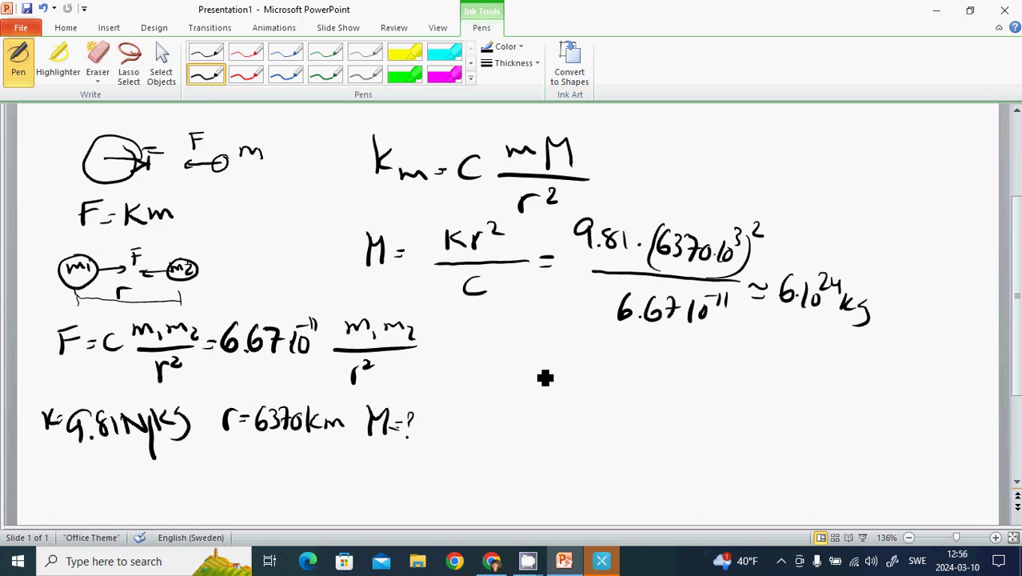
Step: Write ρ = M/V = M/(4/3 πr³), erasing the lowercase m's and rewriting them as capital M
mouse_move(472, 381)
left_mouse_down()
mouse_move(488, 348)
mouse_move(479, 358)
mouse_move(560, 362)
left_mouse_up()
left_click_drag(533, 379, 640, 352)
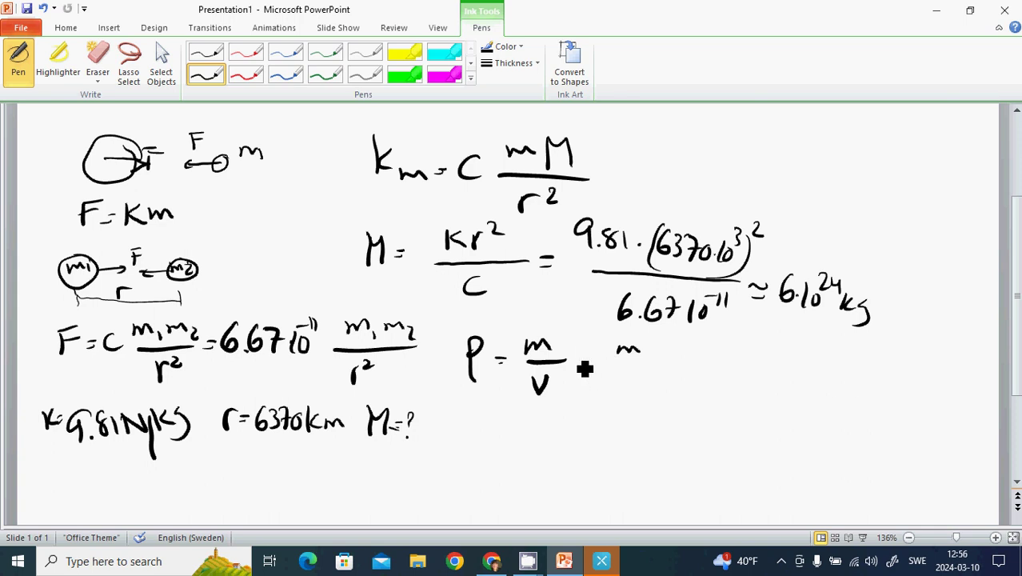
left_click(98, 54)
left_click(540, 350)
left_click(632, 355)
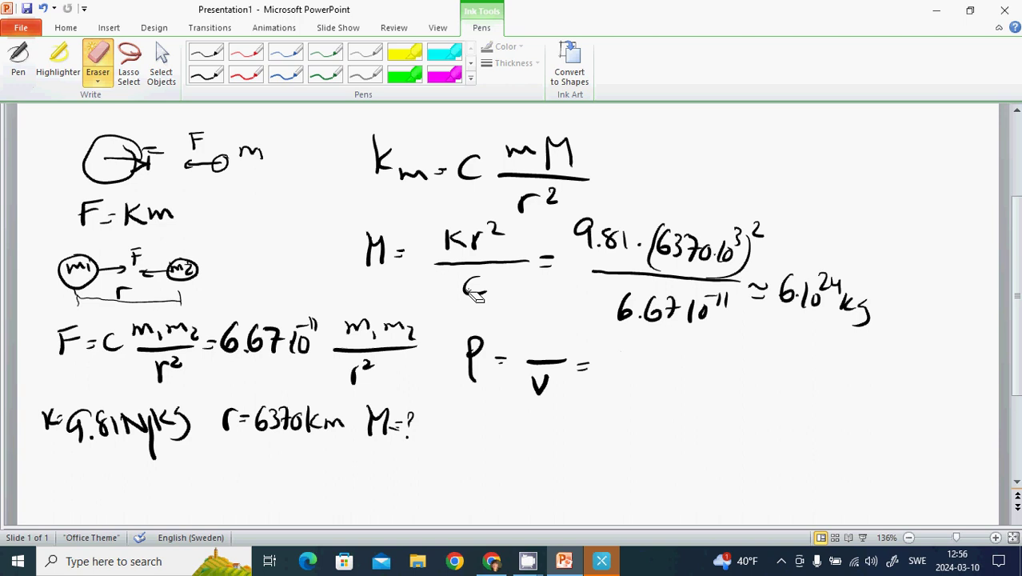
left_click(18, 58)
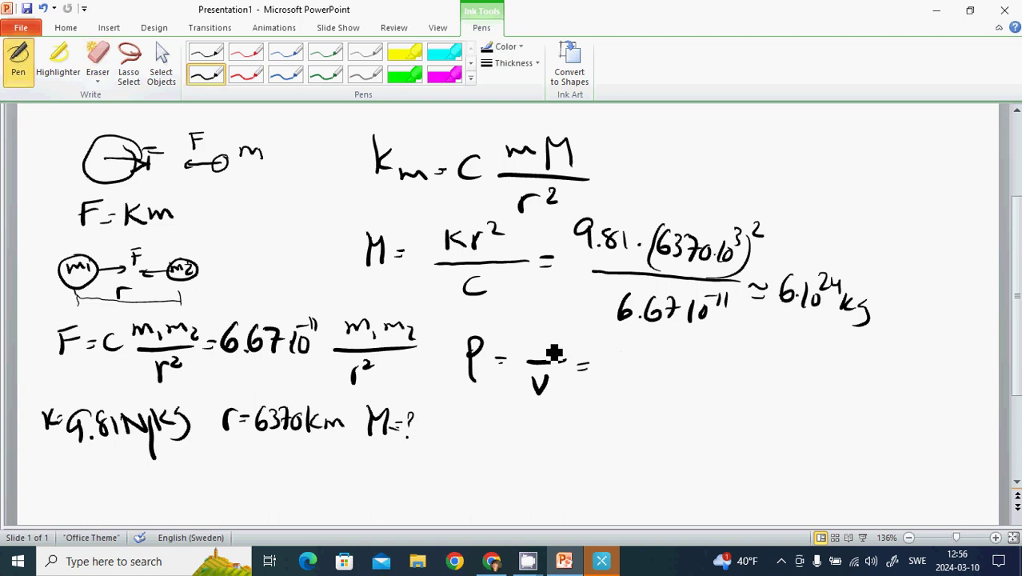
mouse_move(524, 332)
left_mouse_down()
mouse_move(527, 373)
mouse_move(558, 362)
left_mouse_up()
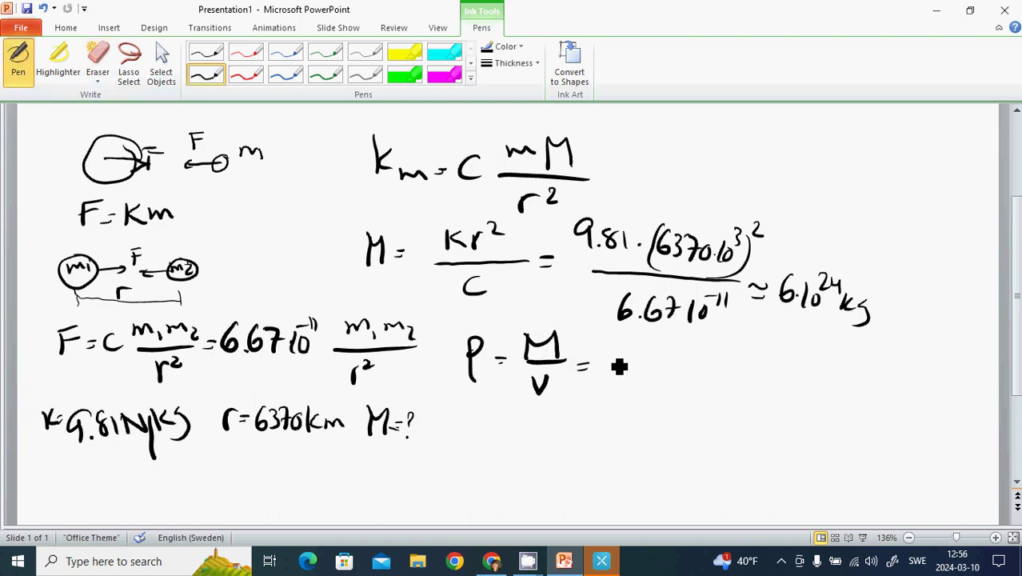
mouse_move(621, 359)
left_mouse_down()
mouse_move(650, 360)
mouse_move(610, 368)
mouse_move(619, 418)
mouse_move(644, 403)
mouse_move(646, 386)
mouse_move(674, 392)
left_mouse_up()
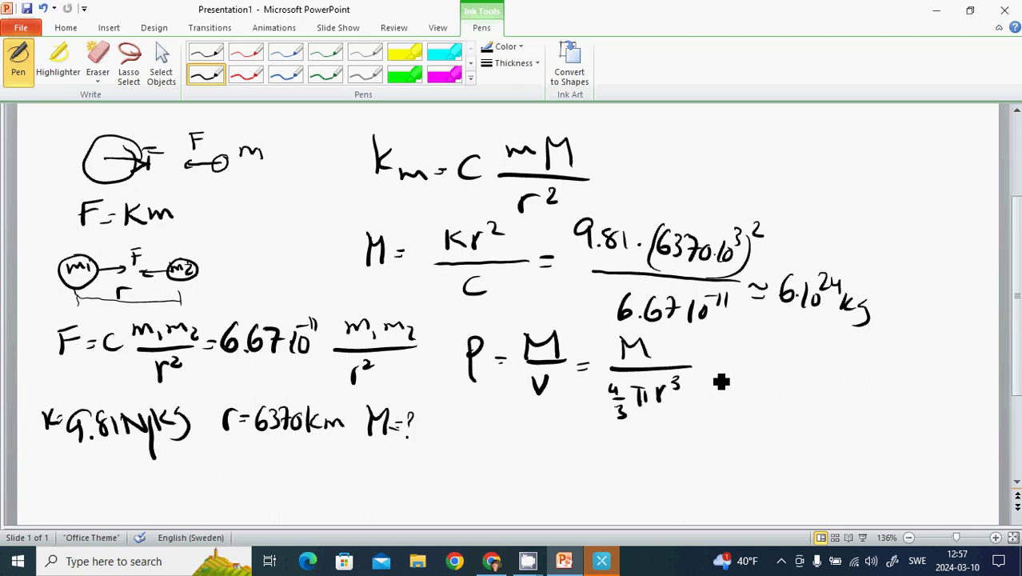
Step: Add the density result ≈ 5510 kg/m³
left_click_drag(709, 368, 728, 372)
mouse_move(767, 359)
left_mouse_down()
mouse_move(765, 376)
mouse_move(823, 381)
mouse_move(823, 362)
mouse_move(853, 393)
left_mouse_up()
mouse_move(875, 356)
left_mouse_down()
mouse_move(861, 390)
mouse_move(907, 393)
mouse_move(902, 373)
left_mouse_up()
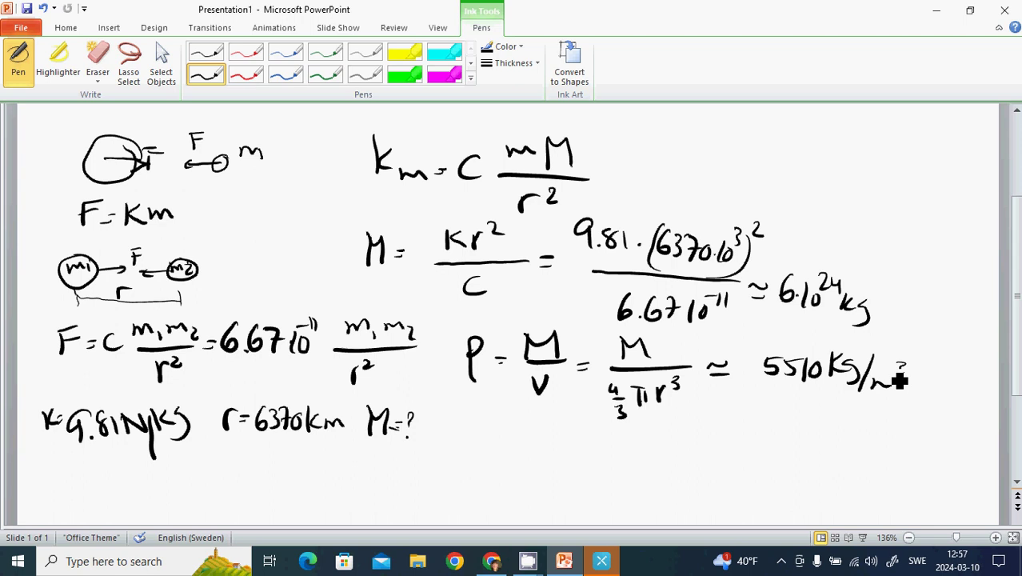
Step: Finish the m³ exponent, then select all ink on the slide to clear it
left_click_drag(900, 380, 897, 389)
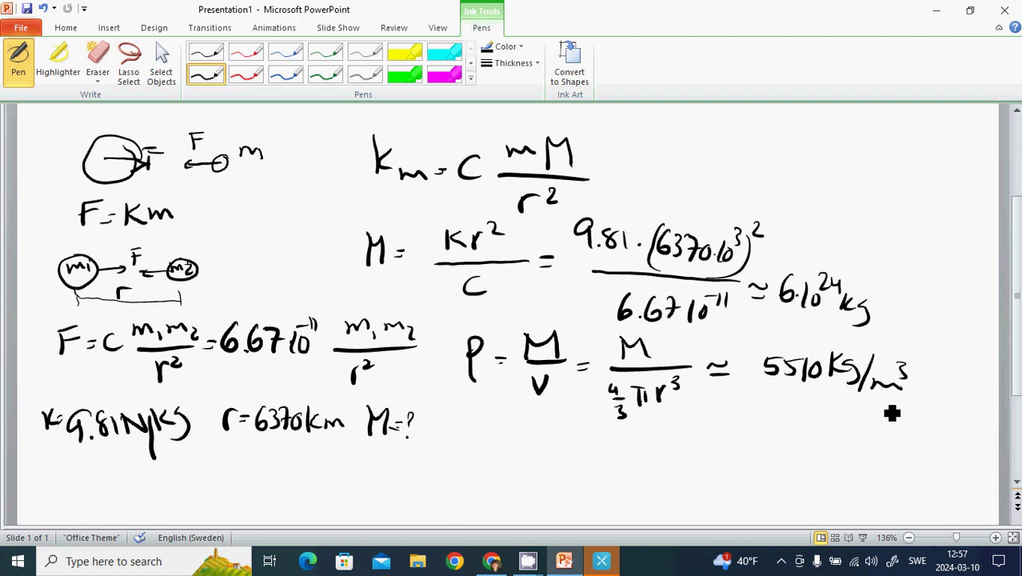
left_click(64, 28)
left_click(886, 80)
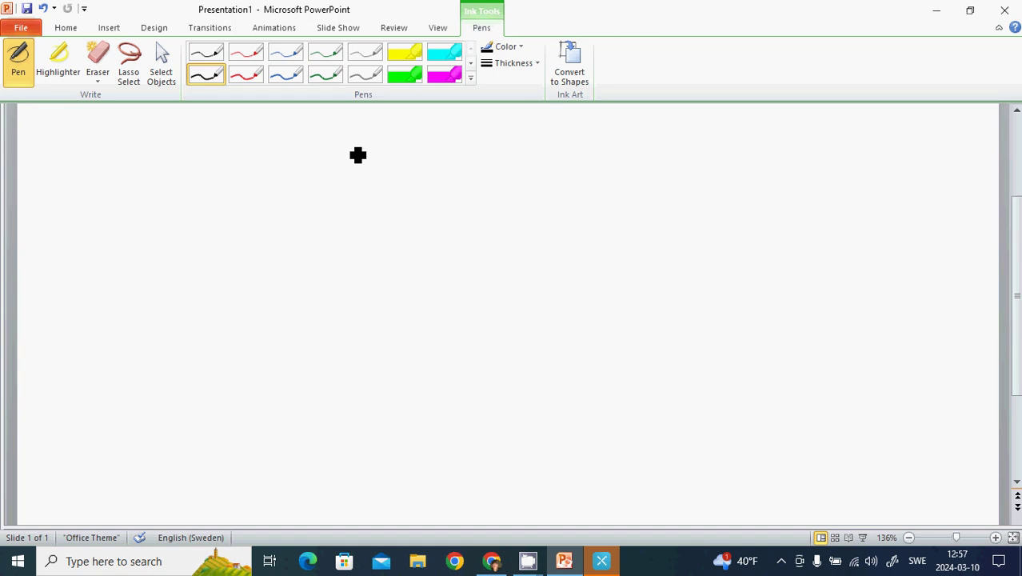
Step: Sketch Earth's surface arc and a higher orbit arc, each with mass m, radius labels and force arrows
mouse_move(277, 205)
left_mouse_down()
mouse_move(224, 169)
mouse_move(101, 211)
mouse_move(132, 187)
mouse_move(121, 180)
mouse_move(125, 188)
left_mouse_up()
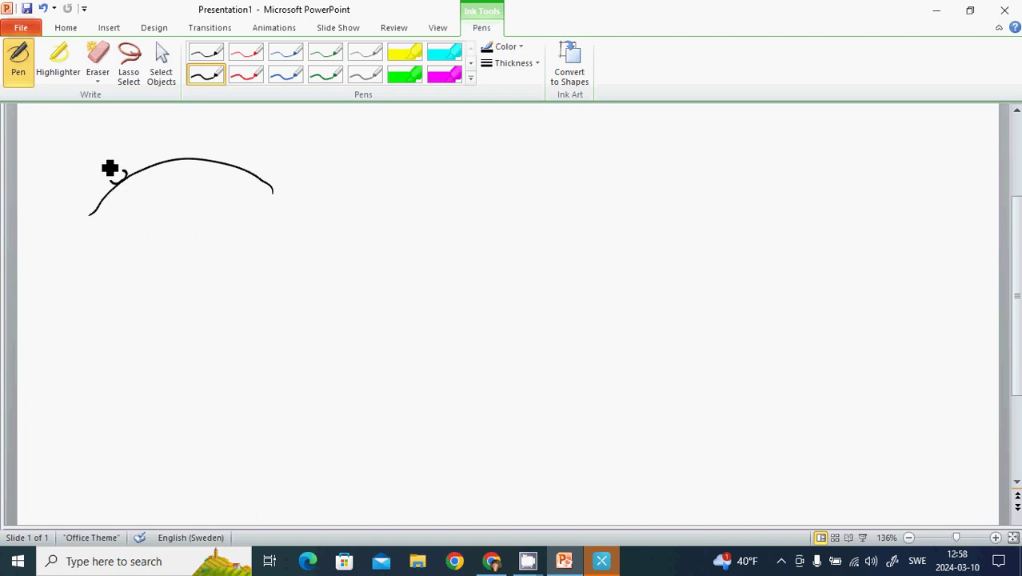
mouse_move(117, 167)
left_mouse_down()
mouse_move(123, 160)
mouse_move(169, 250)
left_mouse_up()
left_click_drag(120, 215, 116, 228)
mouse_move(296, 175)
left_mouse_down()
mouse_move(206, 141)
mouse_move(103, 144)
left_mouse_up()
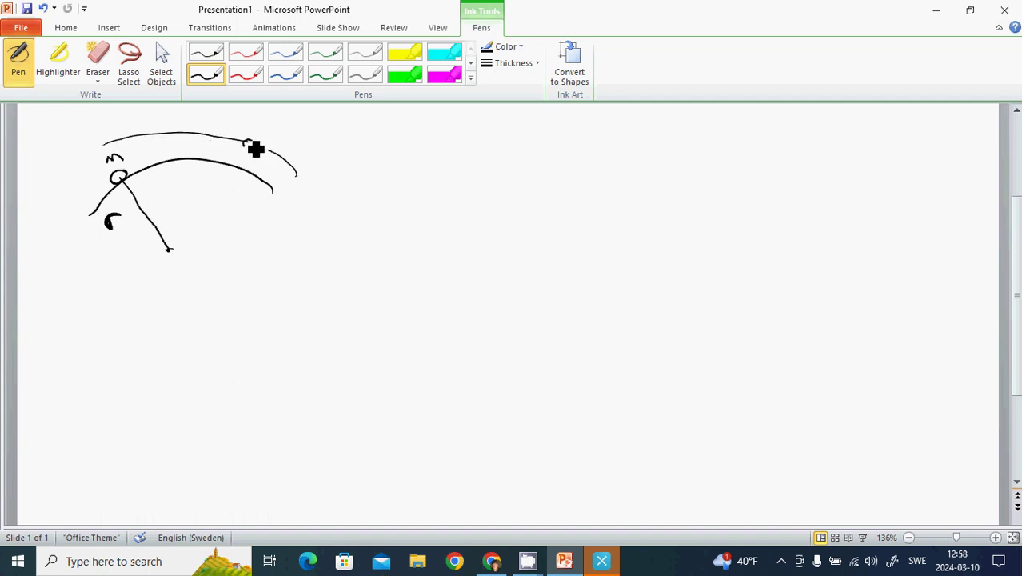
mouse_move(253, 141)
left_mouse_down()
mouse_move(276, 137)
mouse_move(213, 199)
mouse_move(183, 262)
left_mouse_up()
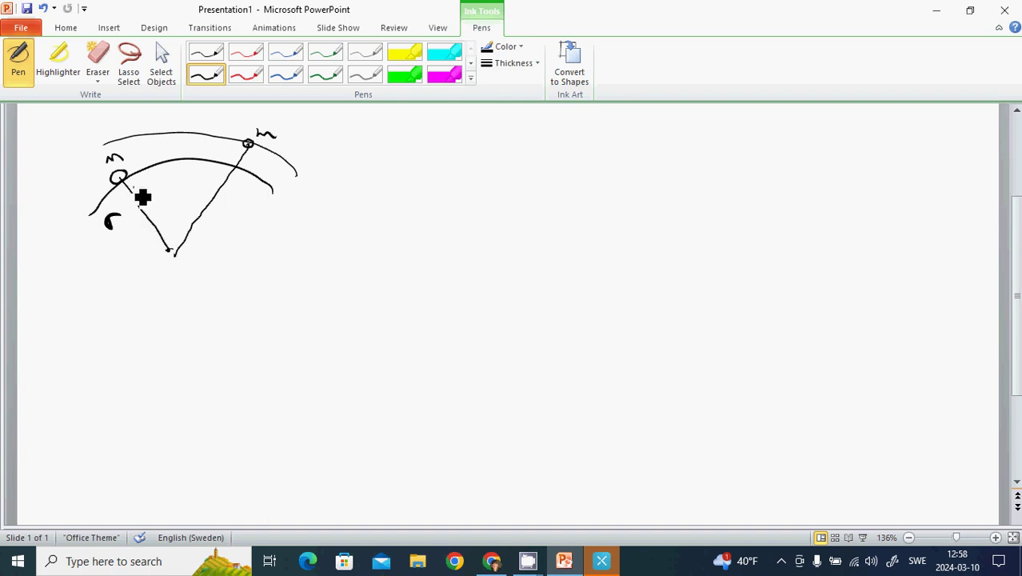
mouse_move(120, 181)
left_mouse_down()
mouse_move(134, 200)
mouse_move(150, 189)
mouse_move(243, 184)
mouse_move(213, 237)
mouse_move(225, 235)
left_mouse_up()
Step: Erase the second stroke of the R label on the outer orbit
left_click(94, 56)
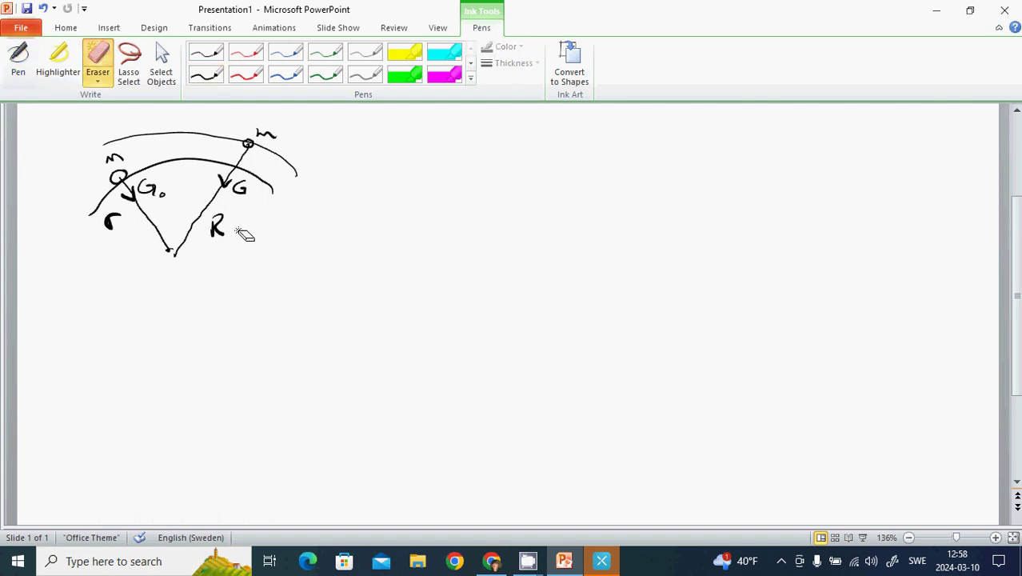
left_click_drag(240, 228, 224, 224)
left_click(11, 58)
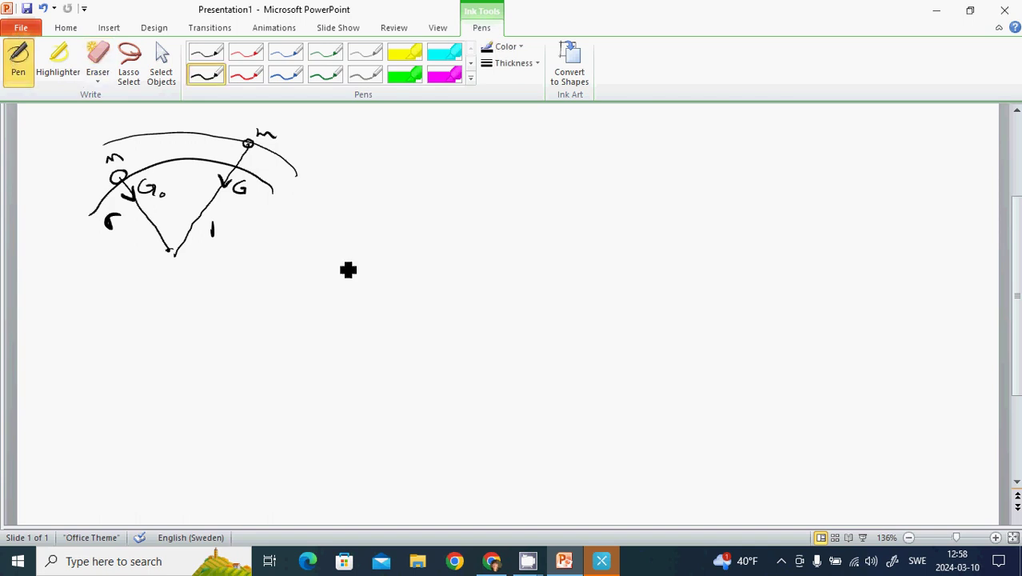
Step: Label the outer radius r+h = 6670km and Earth's radius r = 6370km
left_click_drag(213, 230, 239, 230)
mouse_move(233, 224)
left_mouse_down()
mouse_move(233, 237)
mouse_move(261, 238)
left_mouse_up()
mouse_move(269, 234)
left_mouse_down()
mouse_move(281, 226)
mouse_move(356, 239)
left_mouse_up()
left_click_drag(358, 231, 388, 238)
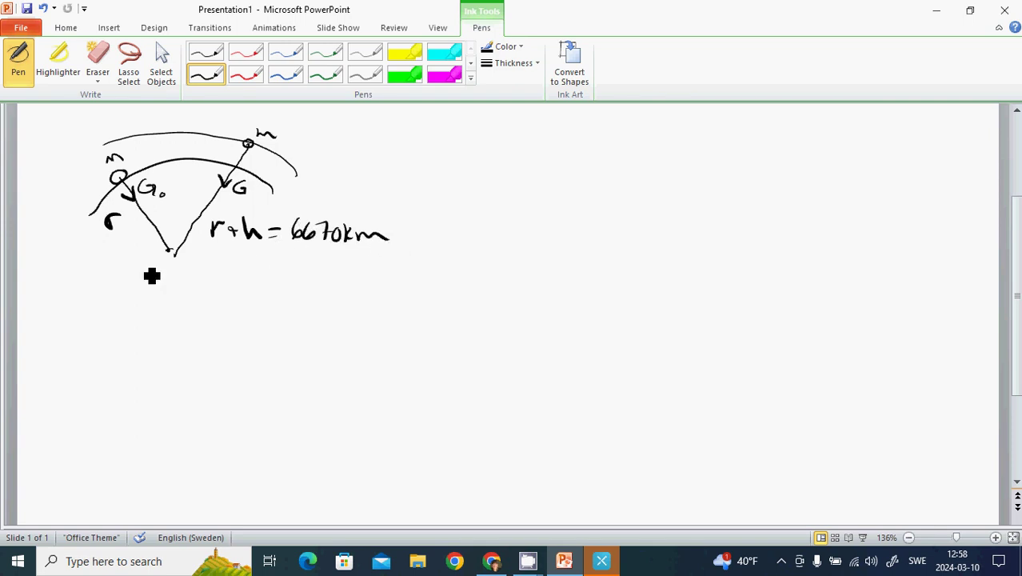
mouse_move(119, 224)
left_mouse_down()
mouse_move(130, 231)
mouse_move(99, 272)
left_mouse_up()
mouse_move(116, 252)
left_mouse_down()
mouse_move(120, 272)
mouse_move(142, 254)
mouse_move(185, 269)
left_mouse_up()
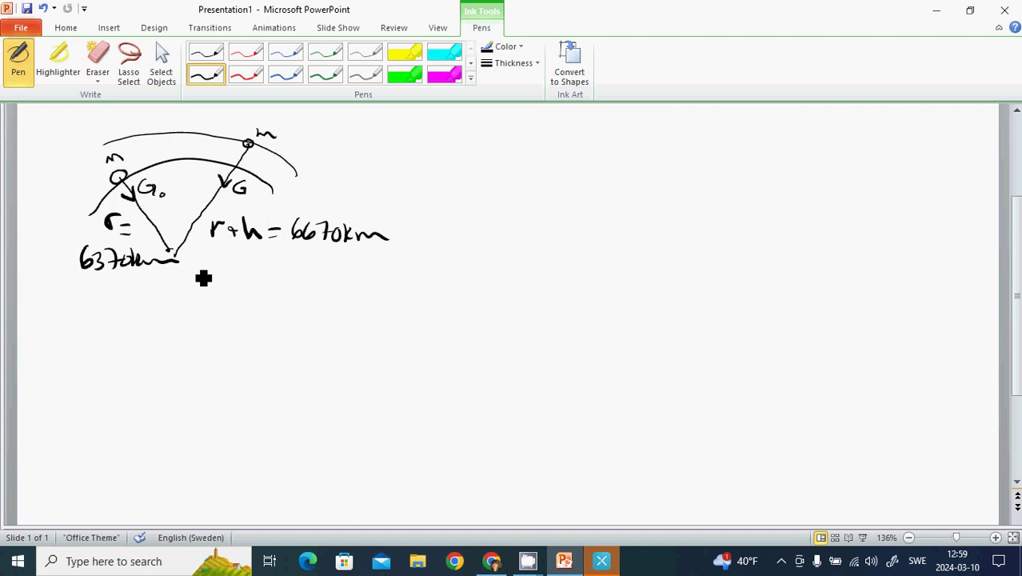
Step: Label the outer force arrow G and write G = ? at the upper right
left_click_drag(246, 183, 242, 190)
mouse_move(353, 129)
left_mouse_down()
mouse_move(355, 141)
mouse_move(368, 140)
left_mouse_up()
left_click_drag(362, 144, 368, 143)
left_click_drag(378, 135, 380, 147)
left_click(375, 151)
Step: Write G₀ = C·Mm/r² below the diagram and begin G = C·Mm over a fraction bar
mouse_move(89, 304)
left_mouse_down()
mouse_move(99, 323)
mouse_move(125, 310)
left_mouse_up()
mouse_move(116, 318)
left_mouse_down()
mouse_move(140, 300)
mouse_move(149, 318)
mouse_move(206, 304)
mouse_move(131, 321)
mouse_move(191, 335)
left_mouse_up()
left_click(166, 293)
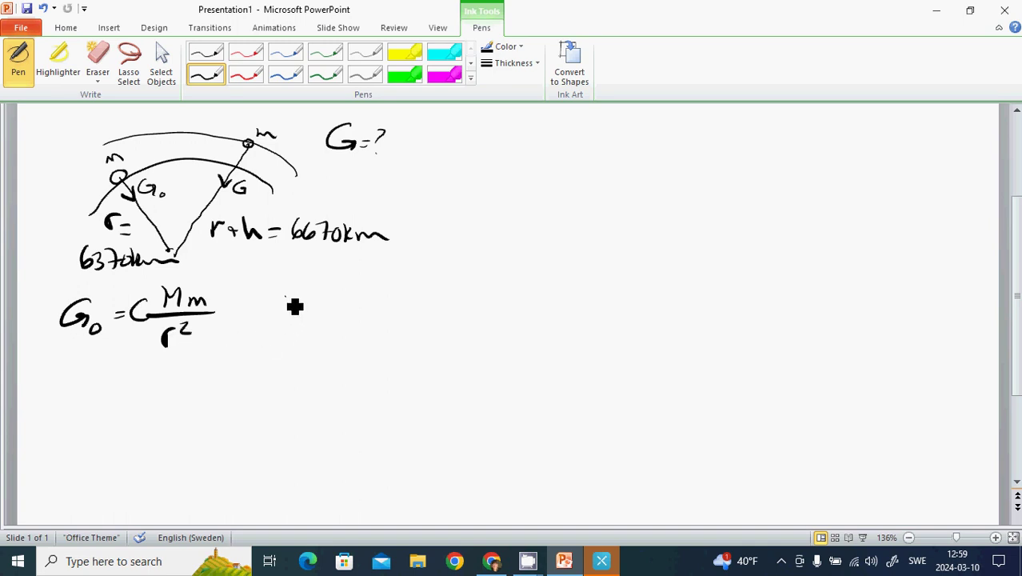
mouse_move(288, 302)
left_mouse_down()
mouse_move(286, 316)
mouse_move(298, 314)
left_mouse_up()
mouse_move(291, 319)
left_mouse_down()
mouse_move(322, 323)
mouse_move(387, 298)
mouse_move(407, 319)
left_mouse_up()
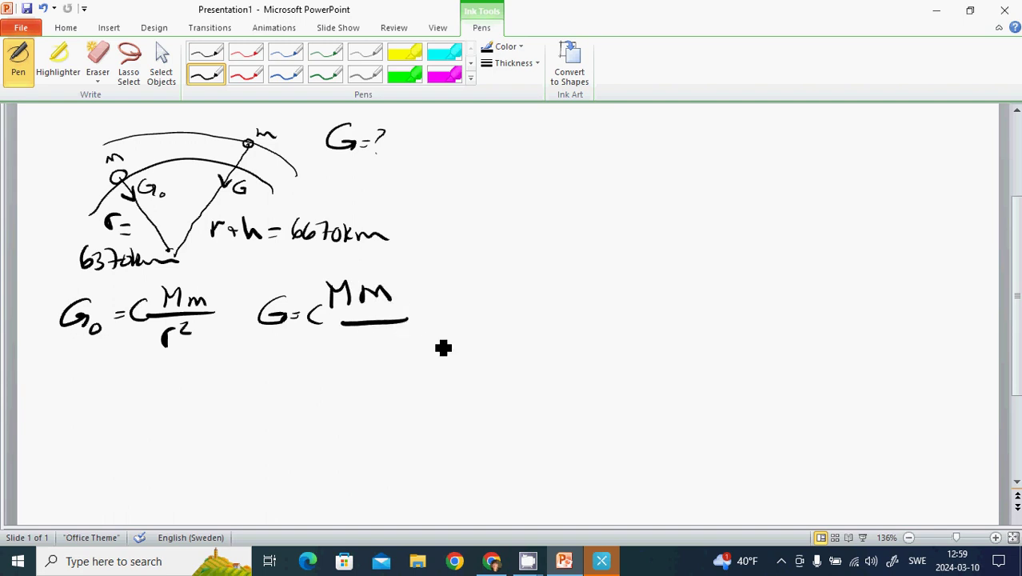
mouse_move(533, 566)
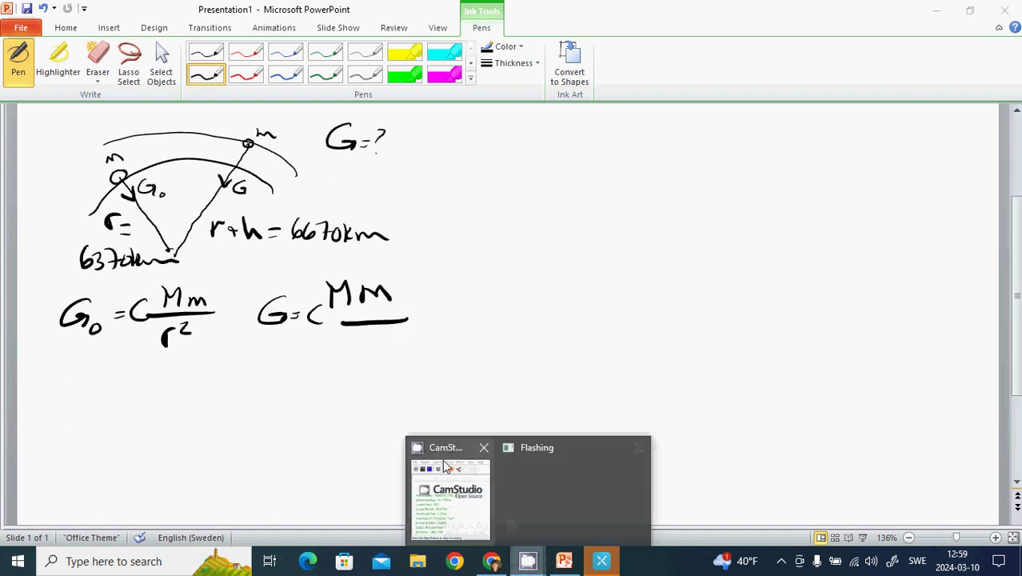
left_click(451, 480)
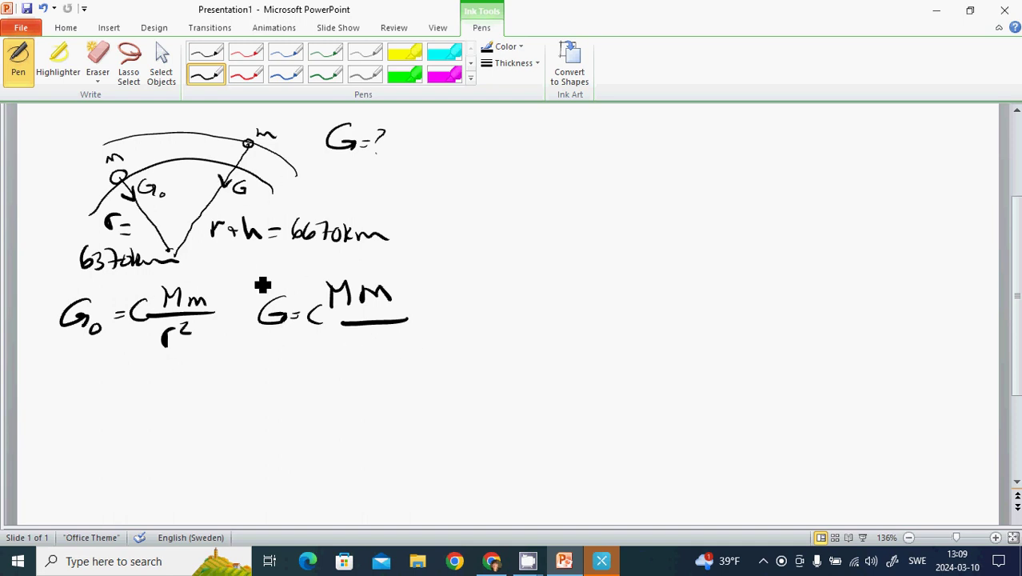
Step: Complete G's denominator as (r+h)²
mouse_move(353, 349)
left_mouse_down()
mouse_move(392, 349)
mouse_move(404, 373)
left_mouse_up()
left_click_drag(334, 342, 336, 368)
mouse_move(408, 332)
left_mouse_down()
mouse_move(419, 342)
mouse_move(400, 365)
left_mouse_up()
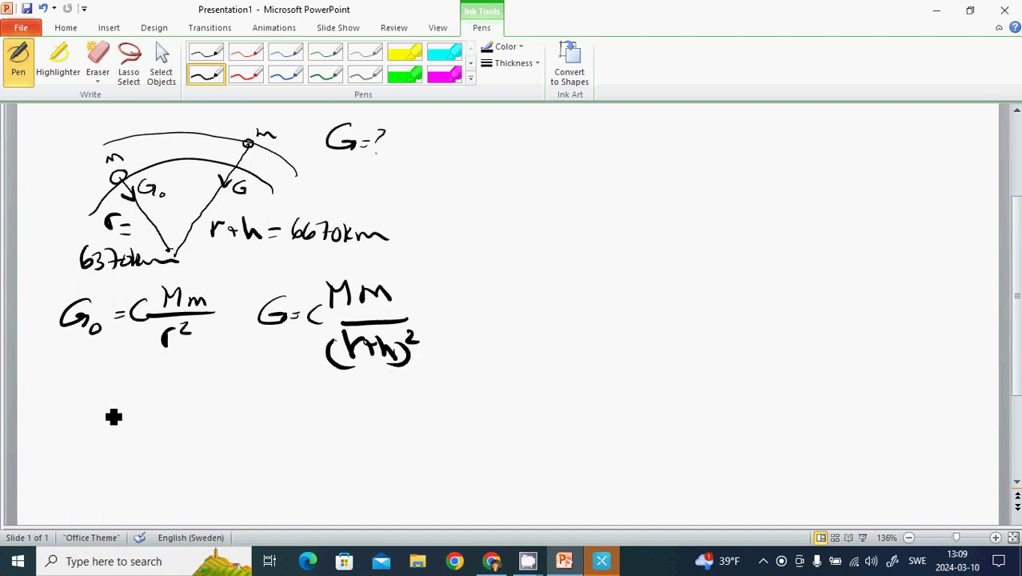
Step: Write G/G₀ = ((r+h)/r)² with dashes leading to the result 0.912
mouse_move(116, 390)
left_mouse_down()
mouse_move(99, 414)
mouse_move(99, 401)
mouse_move(64, 427)
mouse_move(126, 456)
mouse_move(178, 392)
mouse_move(189, 398)
left_mouse_up()
left_click_drag(186, 394, 186, 403)
mouse_move(195, 387)
left_mouse_down()
mouse_move(208, 408)
mouse_move(165, 415)
mouse_move(195, 432)
mouse_move(196, 449)
left_mouse_up()
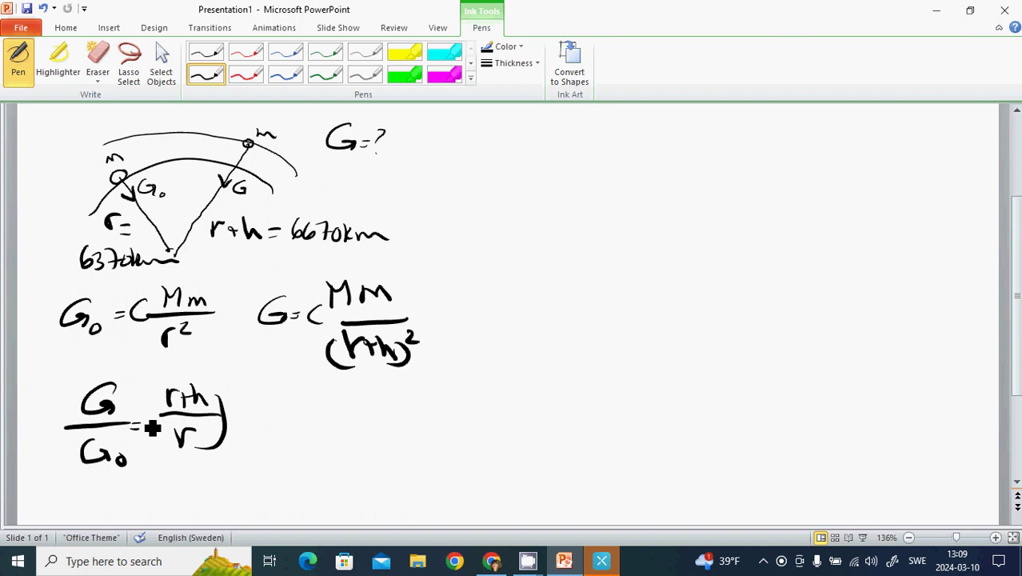
left_click_drag(145, 385, 154, 433)
left_click_drag(224, 382, 236, 391)
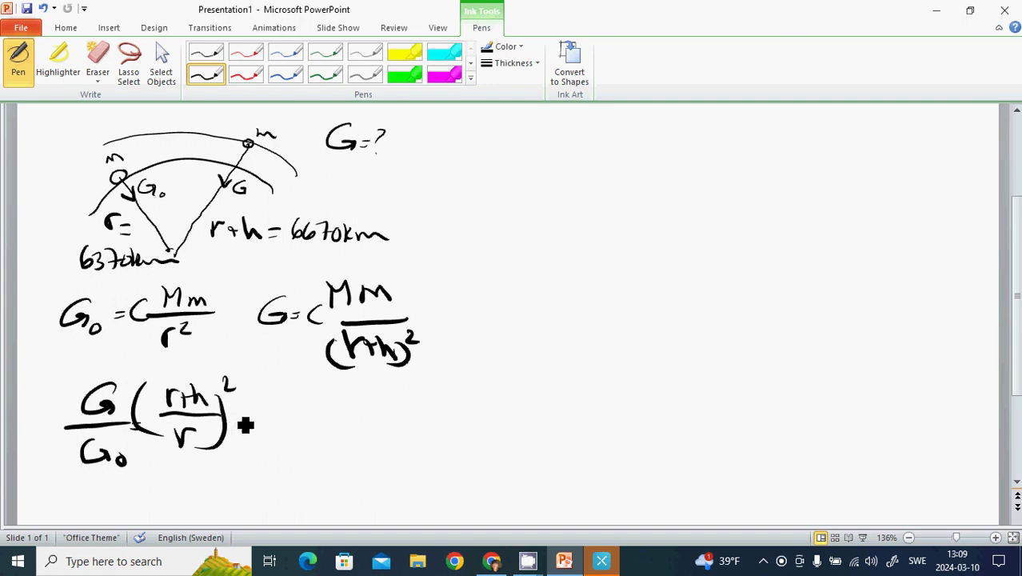
left_click_drag(242, 412, 247, 411)
left_click_drag(254, 412, 260, 411)
mouse_move(268, 410)
left_mouse_down()
mouse_move(351, 411)
mouse_move(368, 425)
left_mouse_up()
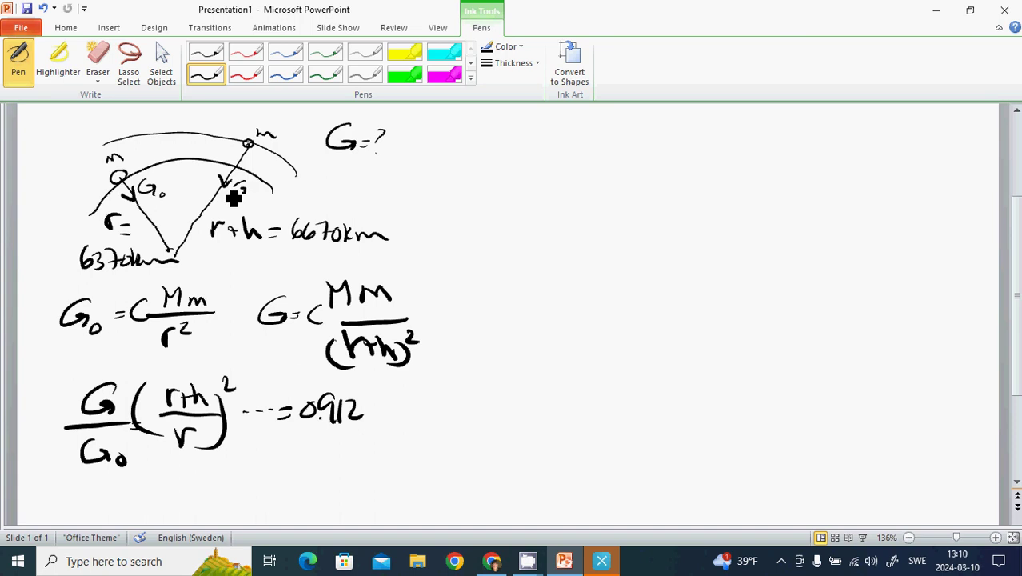
Step: Ink-finish the G label by the outer arrow, underline 0.912, and arrow the lower mass to G₀
left_click_drag(238, 195, 246, 192)
left_click_drag(346, 441, 374, 433)
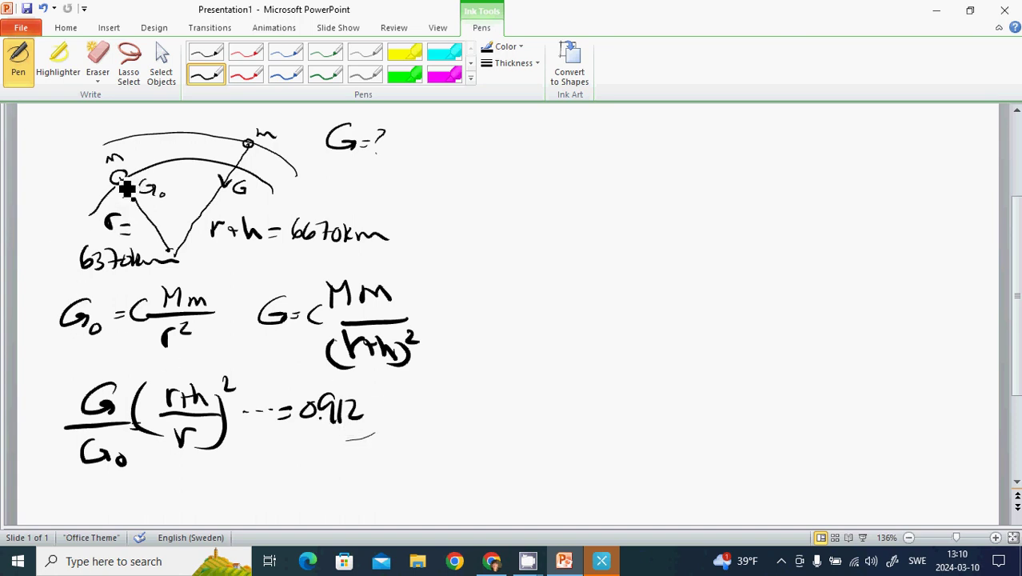
left_click_drag(126, 185, 130, 201)
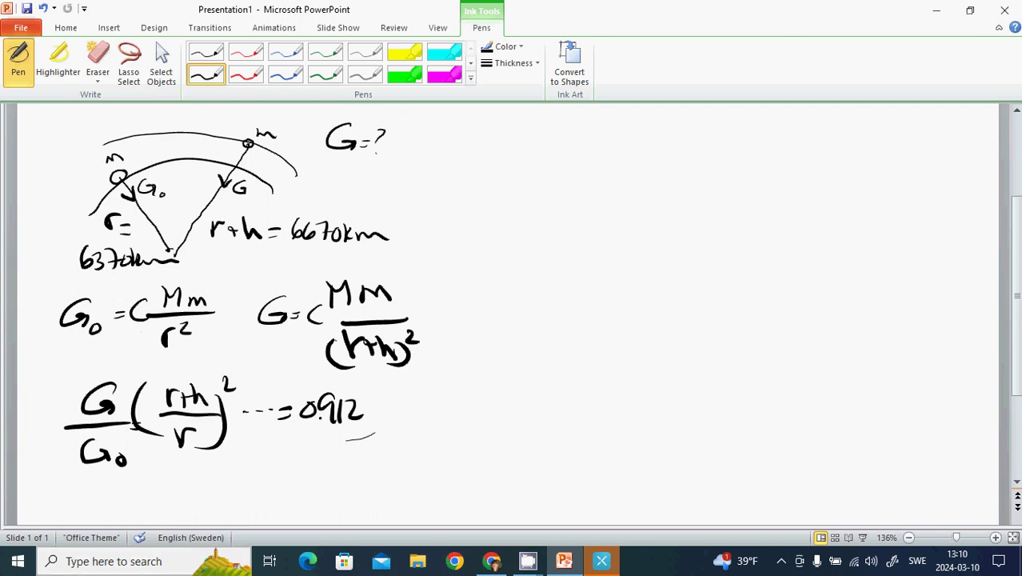
mouse_move(537, 568)
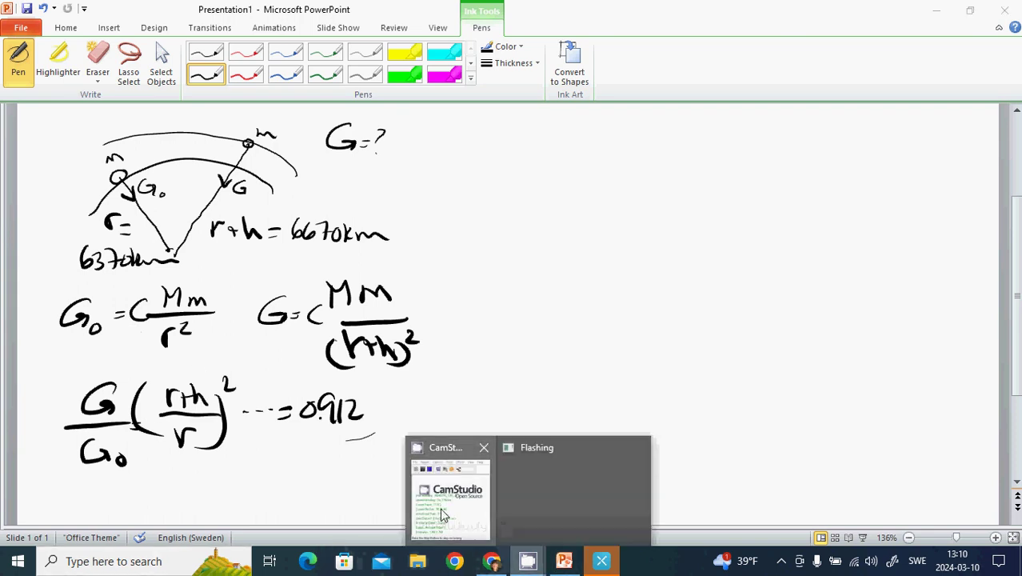